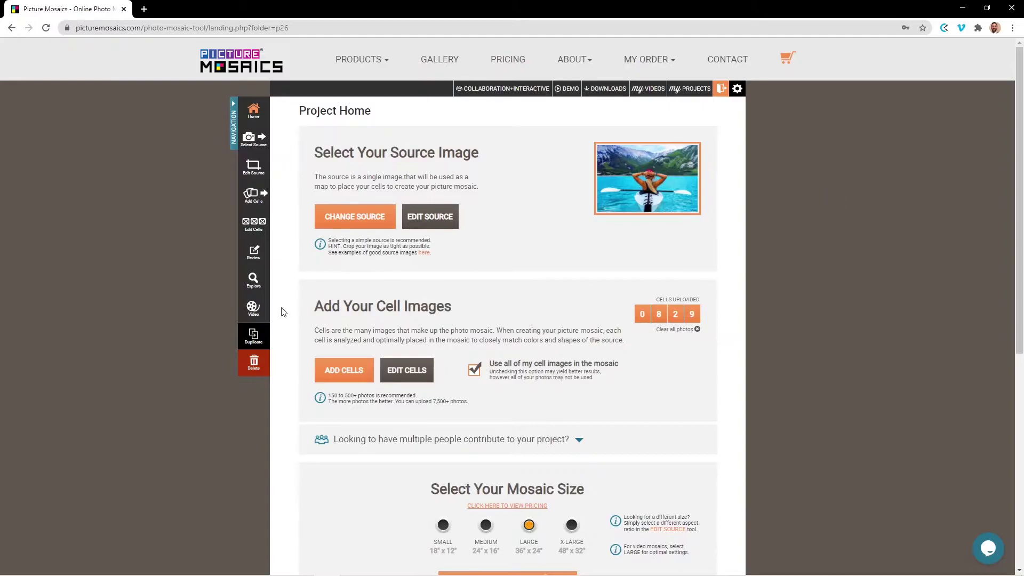
# Open the mosaic's Video Options page from the Video icon in the left sidebar.
pyautogui.click(258, 307)
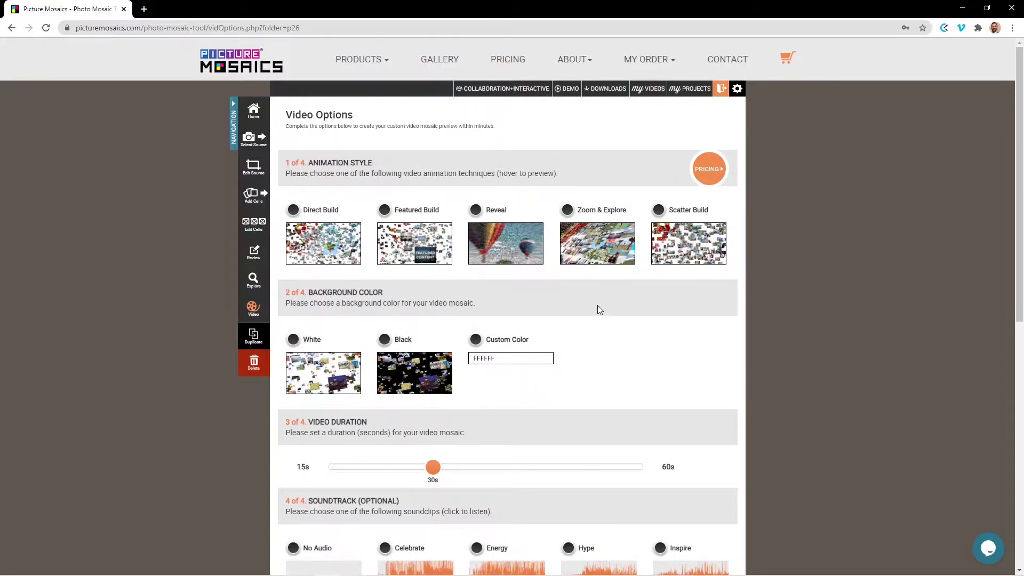
# Choose the Direct Build animation style and a White video background.
pyautogui.moveTo(578, 244)
pyautogui.moveTo(511, 251)
pyautogui.moveTo(425, 244)
pyautogui.click(290, 209)
pyautogui.click(501, 359)
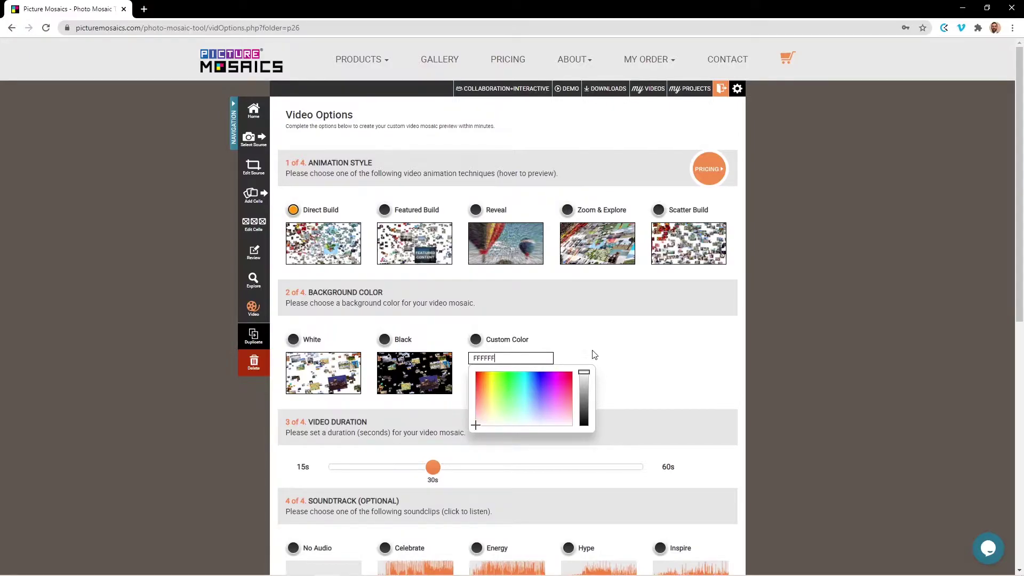
pyautogui.click(583, 333)
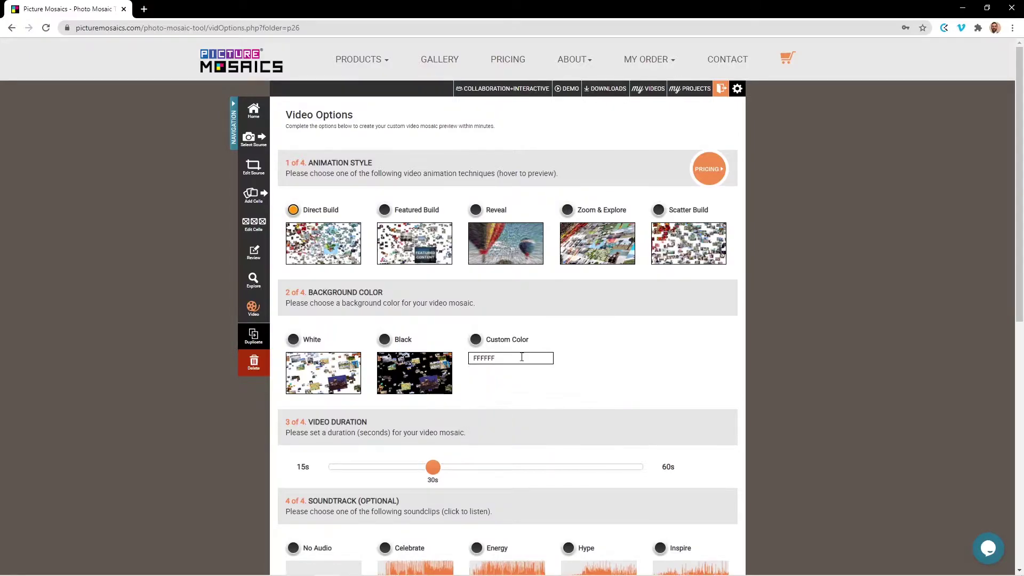
pyautogui.click(294, 340)
# Set the video duration to 15s and pick Serenity as the soundtrack after sampling Hype.
pyautogui.scroll(-1, 665, 373)
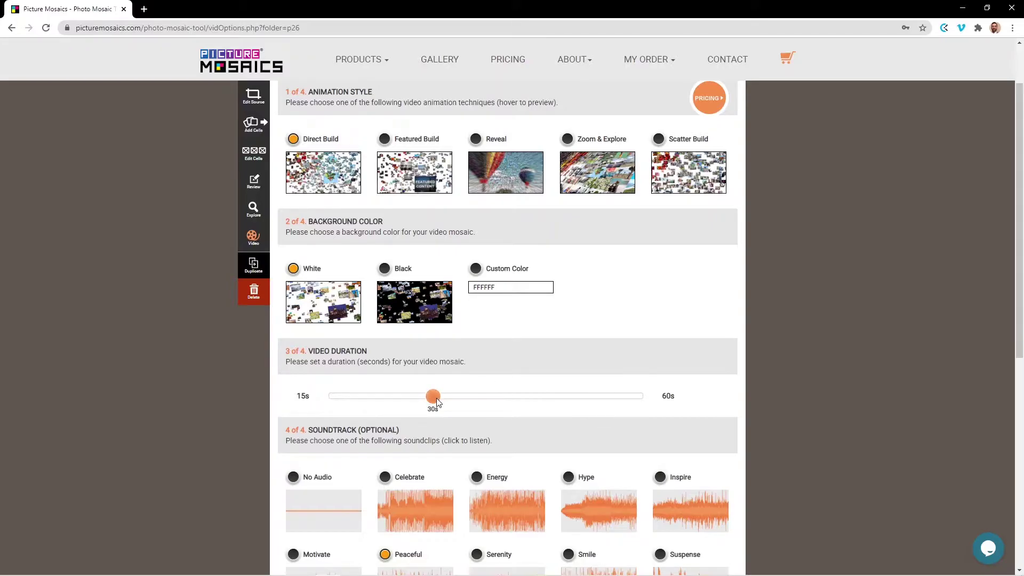
pyautogui.moveTo(433, 395); pyautogui.dragTo(309, 389)
pyautogui.scroll(-3, 630, 429)
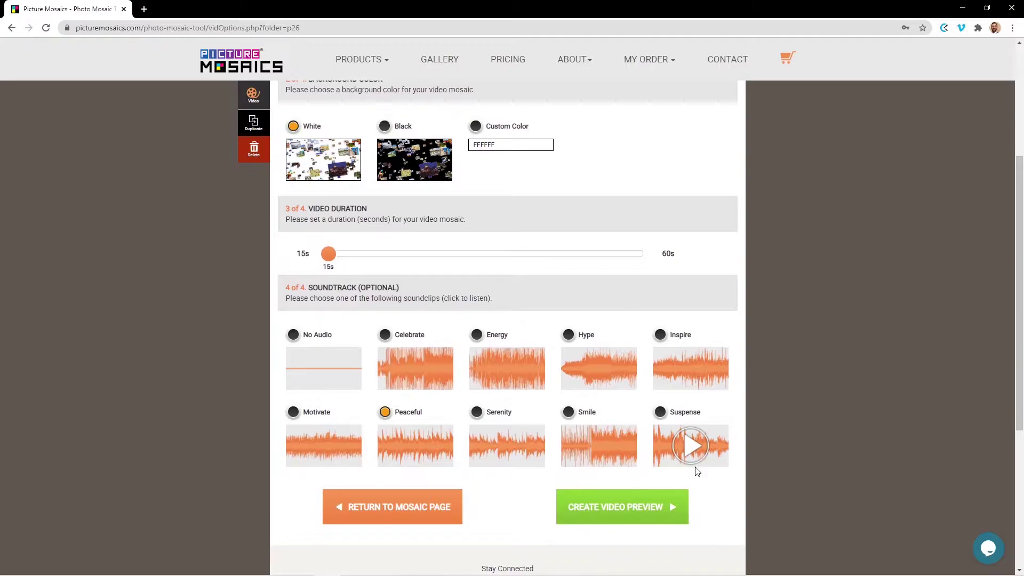
pyautogui.click(595, 366)
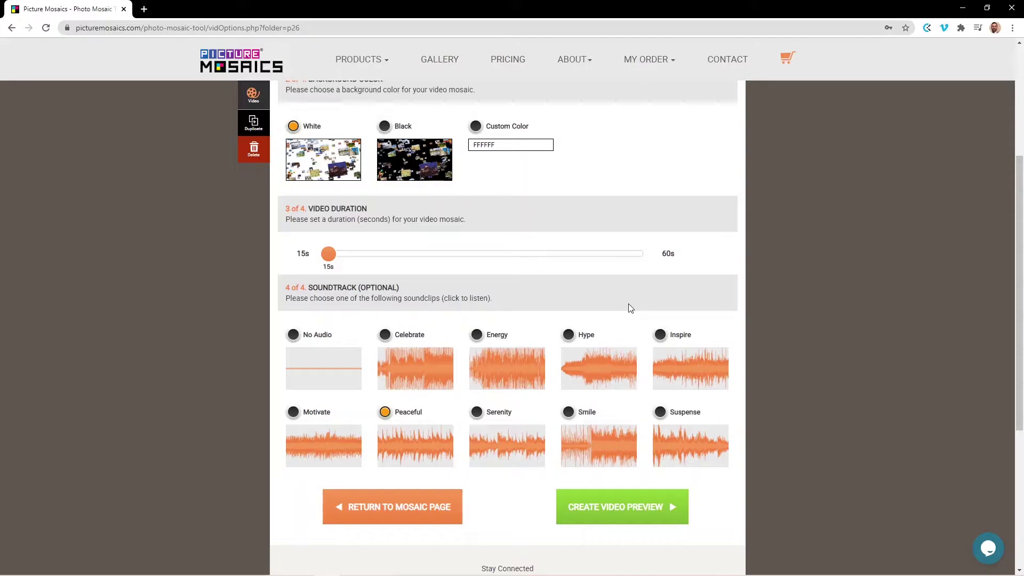
pyautogui.moveTo(506, 447)
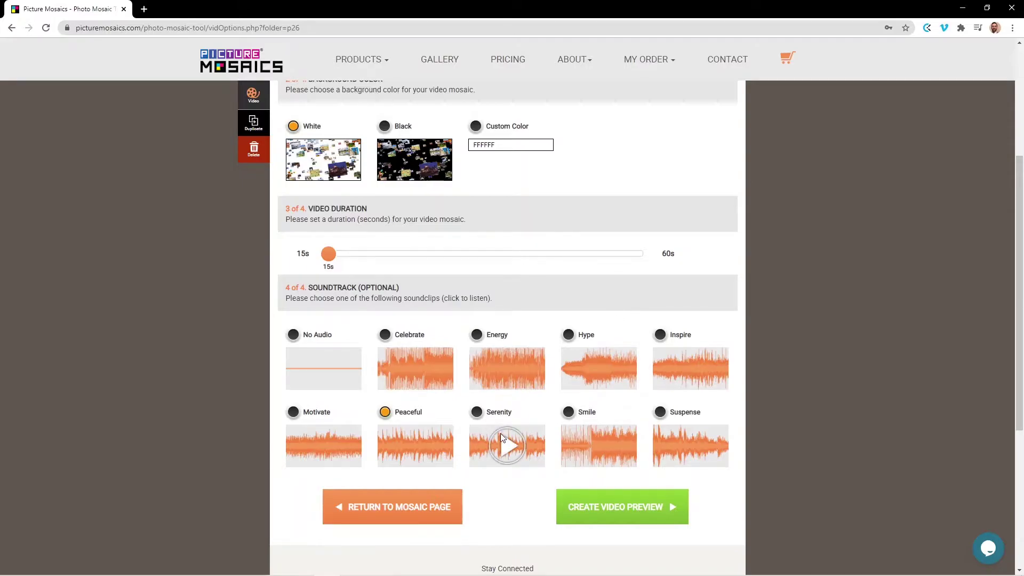
pyautogui.click(505, 447)
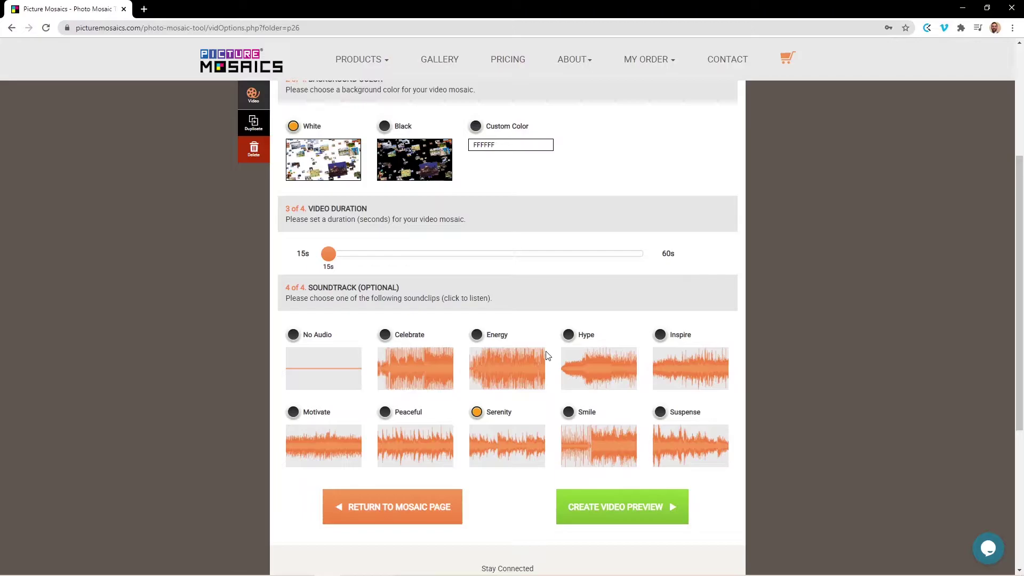
pyautogui.scroll(4, 546, 355)
pyautogui.moveTo(302, 247)
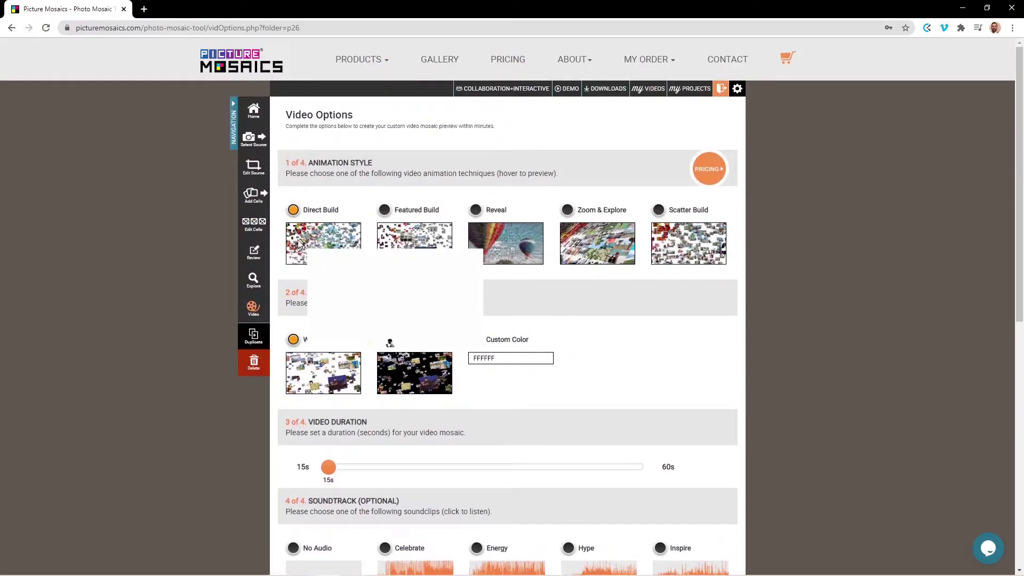
# Try Reveal, Zoom & Explore and Scatter Build, then settle on Featured Build.
pyautogui.click(475, 209)
pyautogui.click(567, 209)
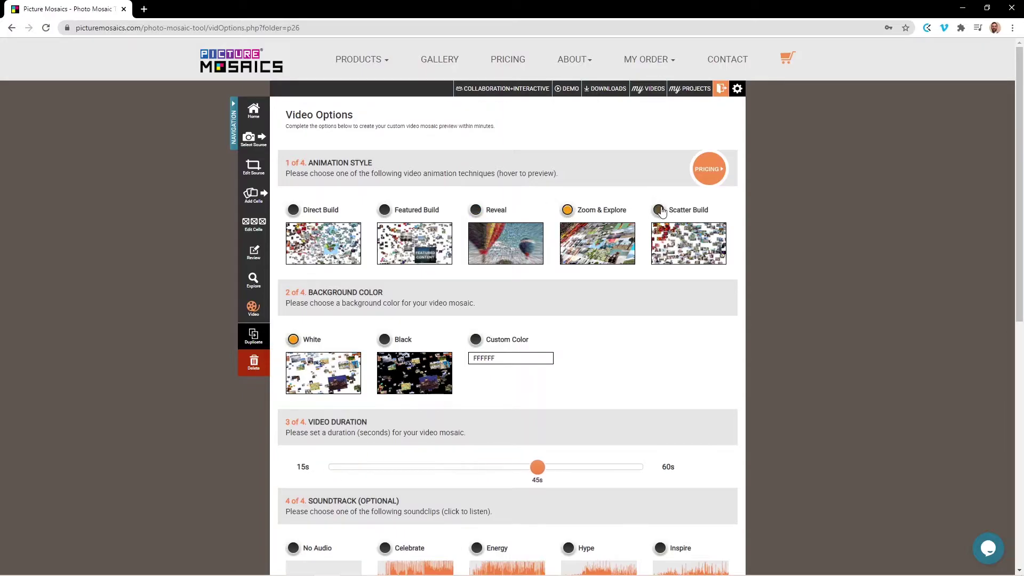
pyautogui.click(658, 210)
pyautogui.click(385, 210)
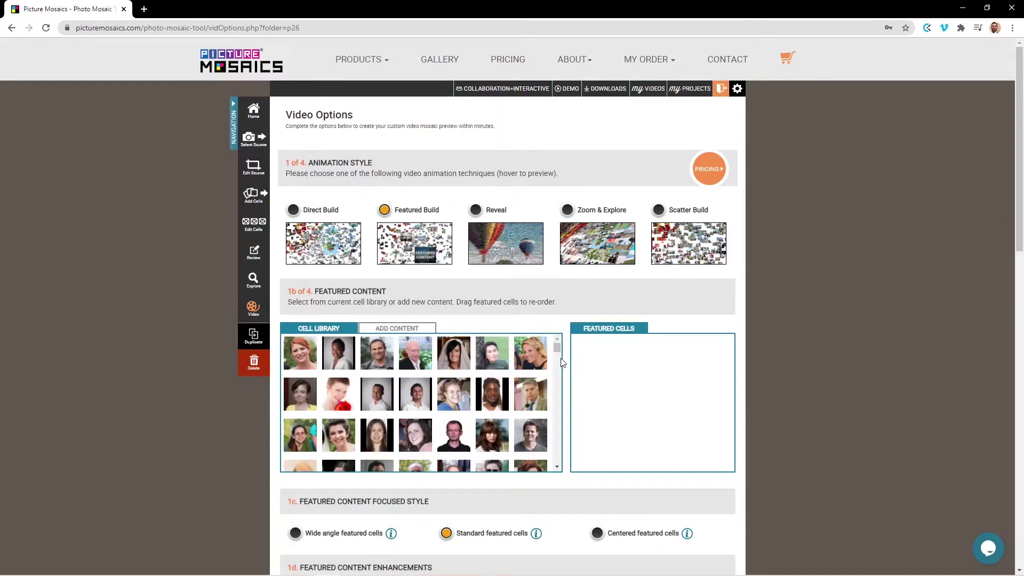
# Feature six Cell Library portraits and move the red-haired woman's photo later in the order.
pyautogui.scroll(-3, 558, 347)
pyautogui.scroll(-3, 557, 347)
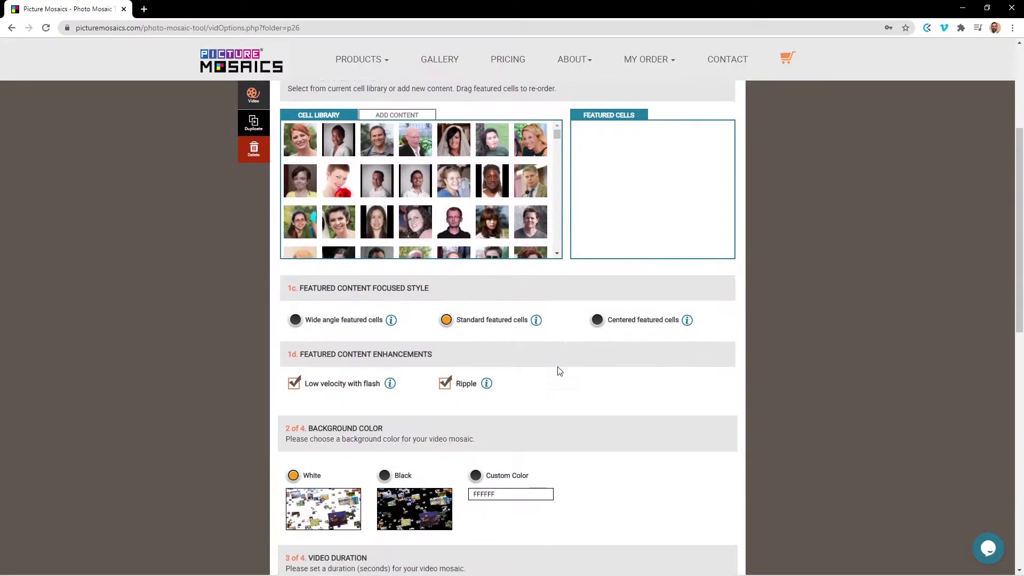
pyautogui.scroll(6, 571, 343)
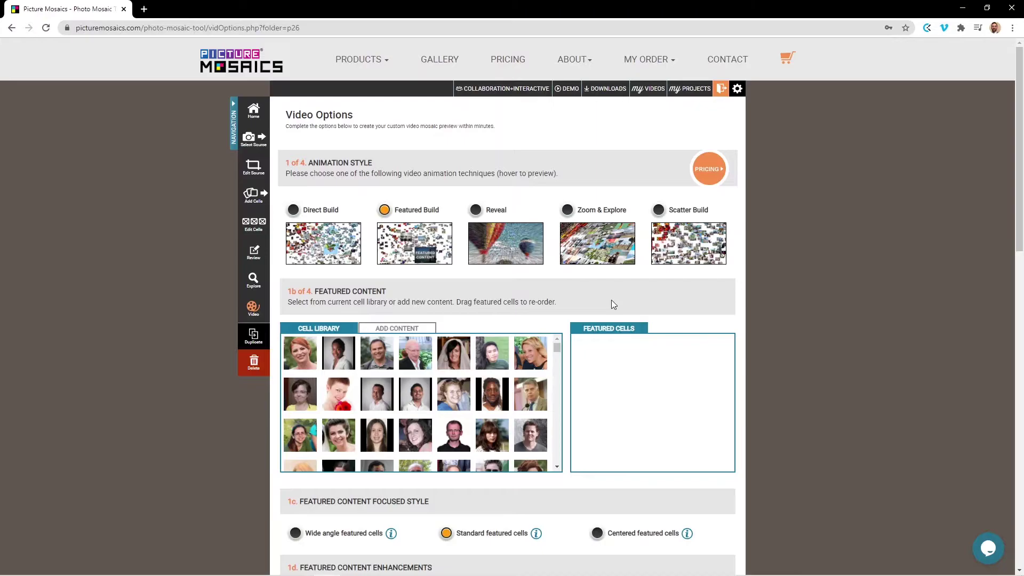
pyautogui.click(299, 358)
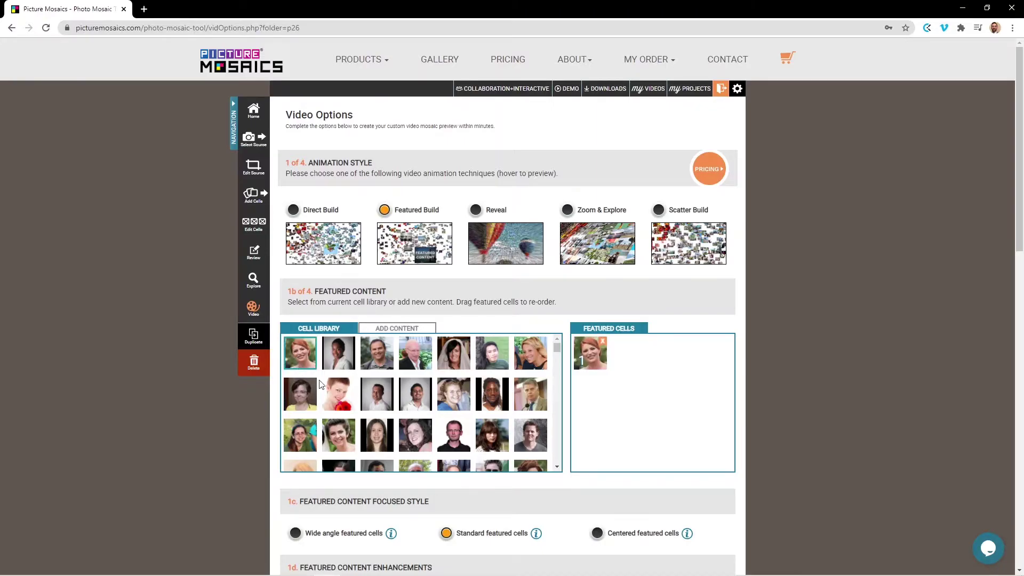
pyautogui.click(345, 401)
pyautogui.click(376, 436)
pyautogui.click(414, 397)
pyautogui.click(415, 436)
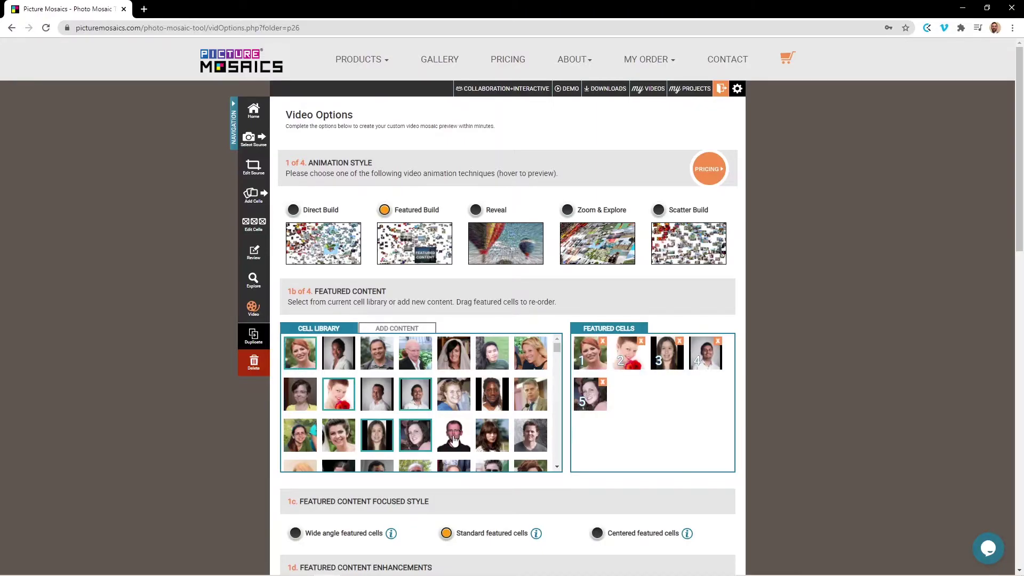
pyautogui.click(455, 438)
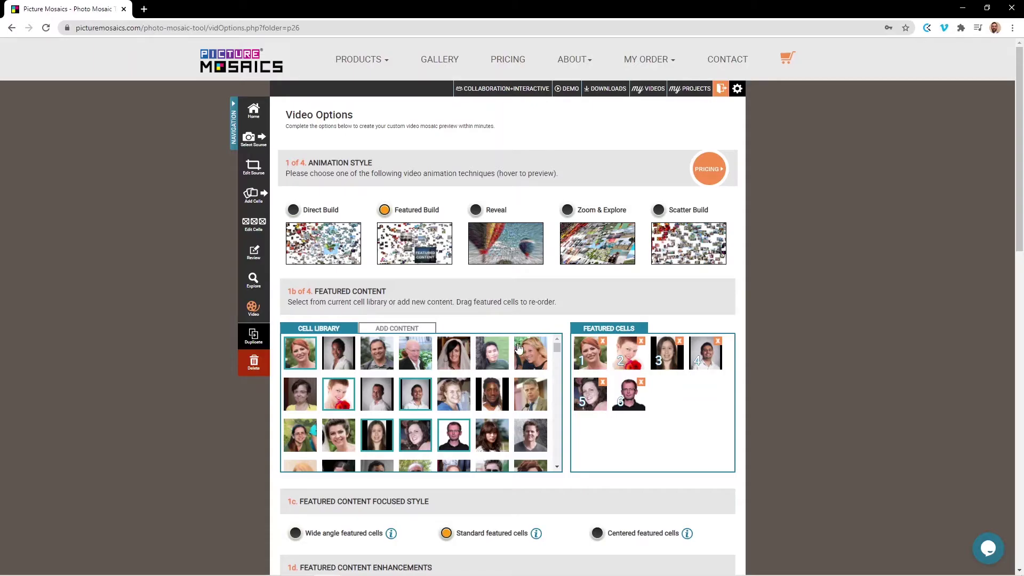
pyautogui.moveTo(610, 345); pyautogui.dragTo(626, 394)
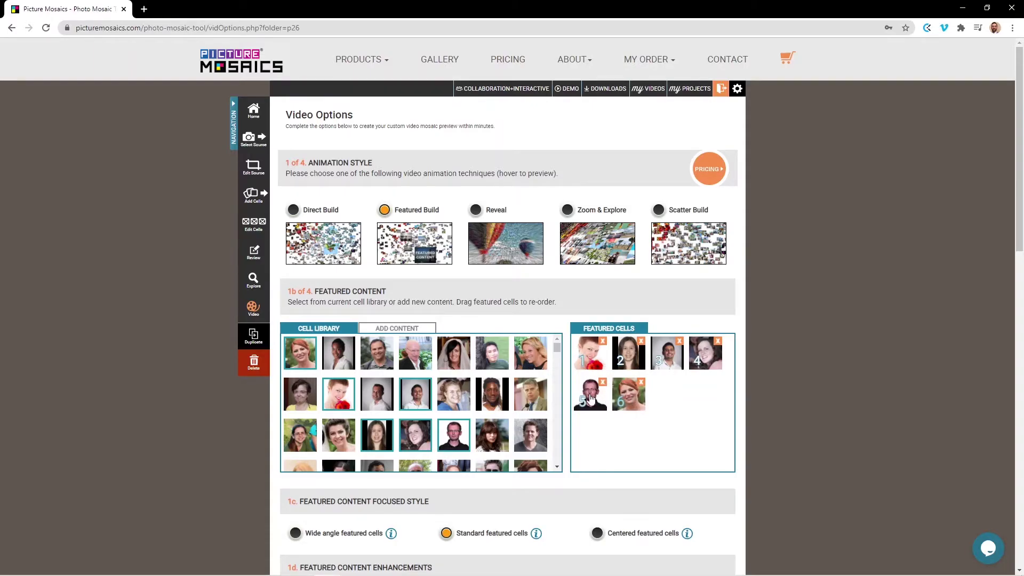
pyautogui.moveTo(622, 360); pyautogui.dragTo(619, 362)
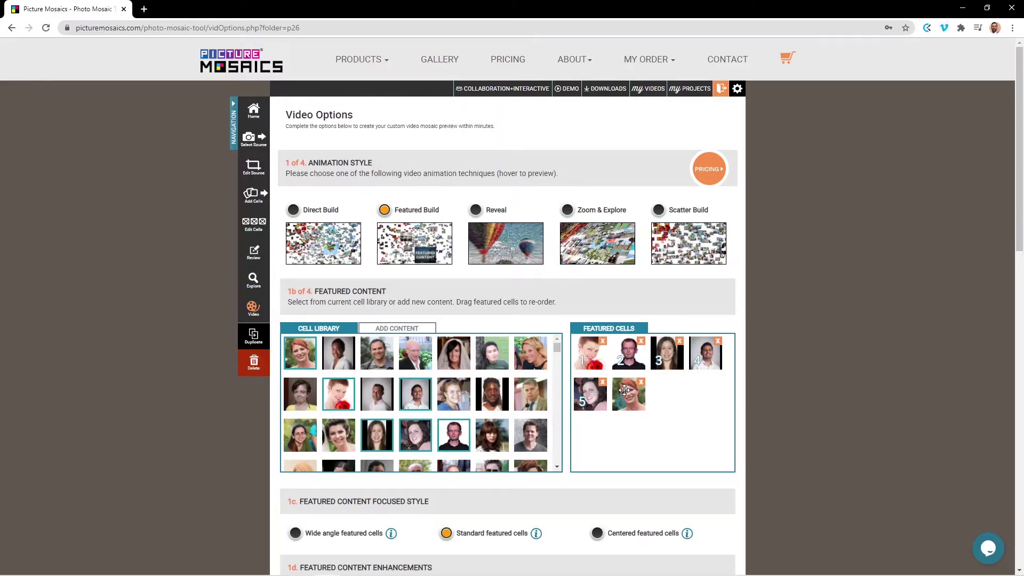
pyautogui.moveTo(410, 238)
# In Add Content, set the featured cells to the Wide angle style.
pyautogui.click(402, 329)
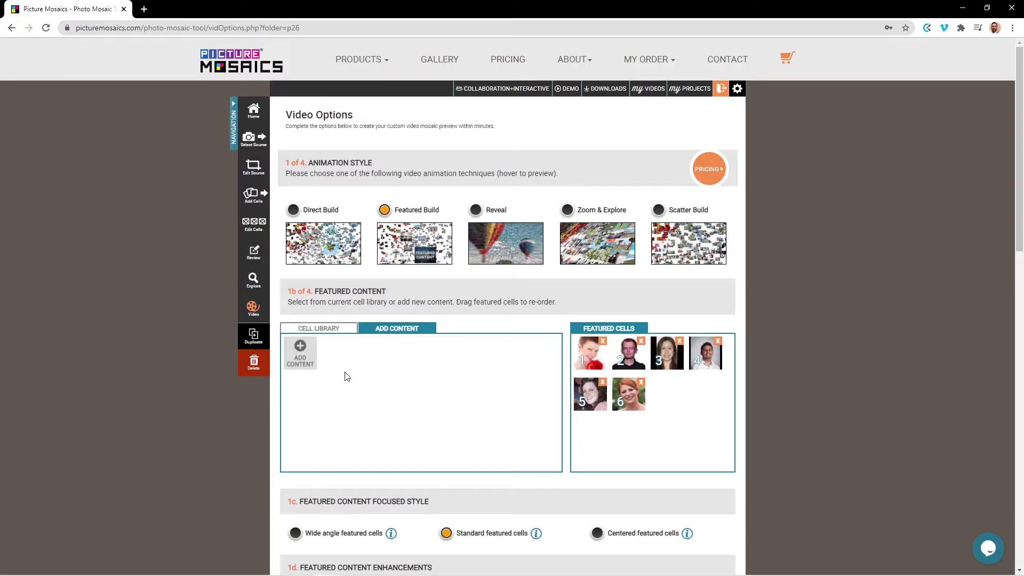
pyautogui.scroll(-2, 350, 365)
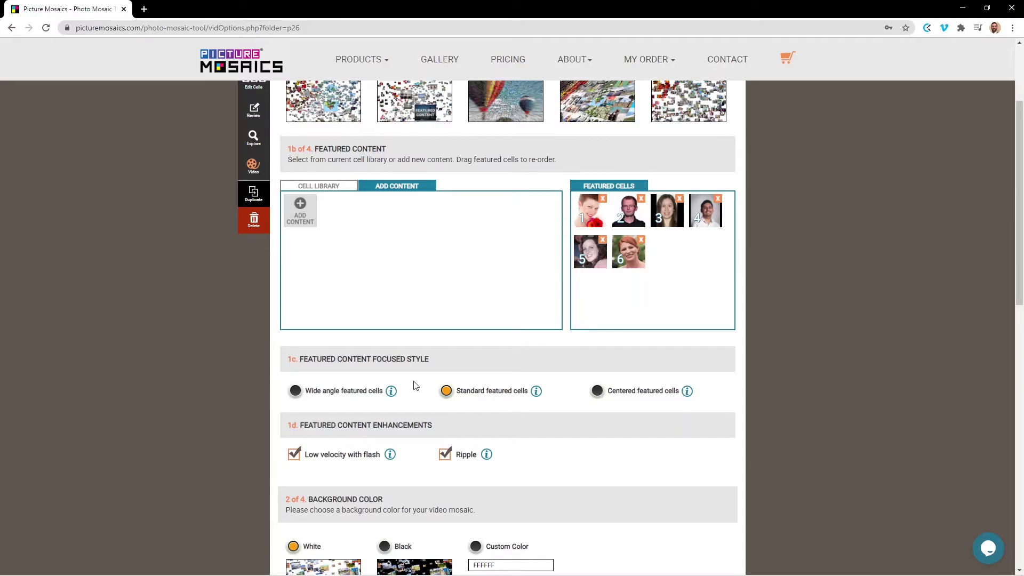
pyautogui.moveTo(390, 392)
pyautogui.click(295, 391)
pyautogui.scroll(-1, 416, 444)
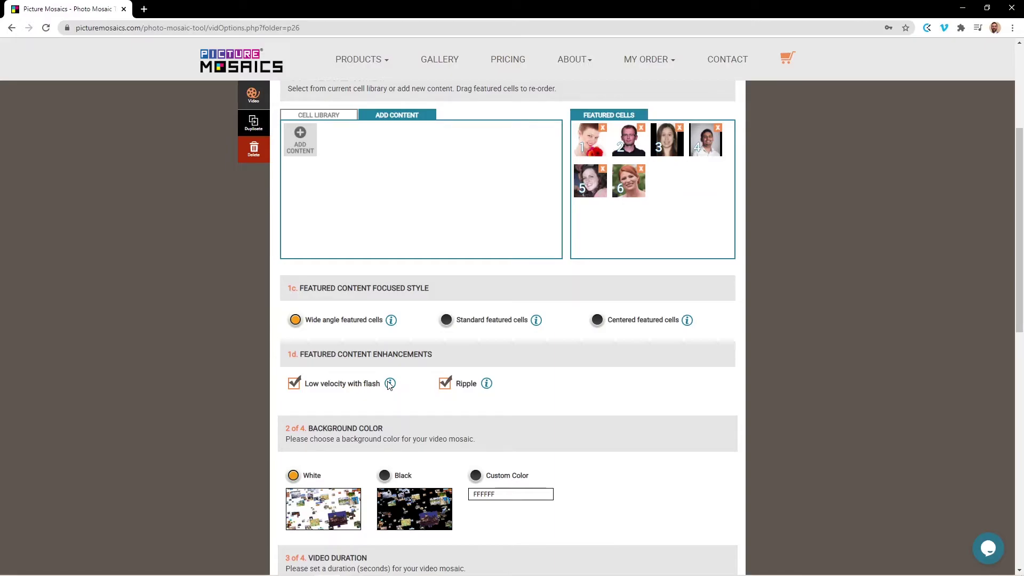
pyautogui.moveTo(388, 384)
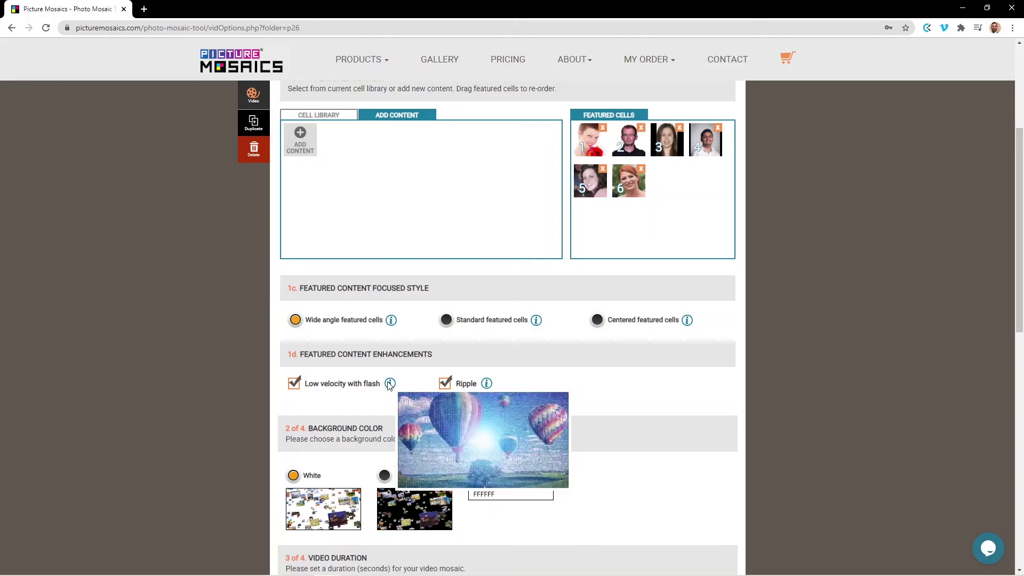
pyautogui.moveTo(486, 386)
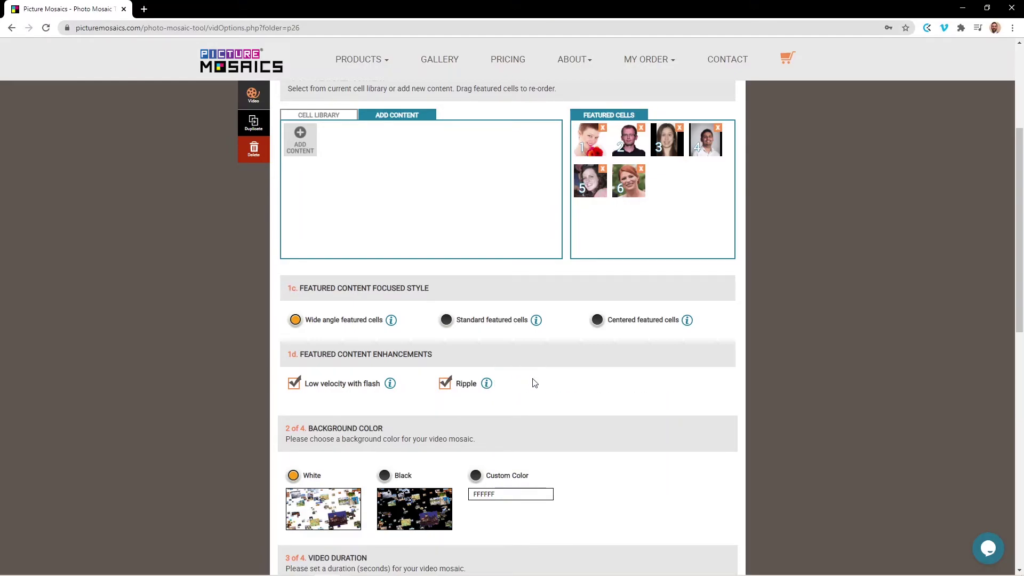
# Render the preview using Create Video Preview at the bottom of Video Options.
pyautogui.scroll(-3, 544, 421)
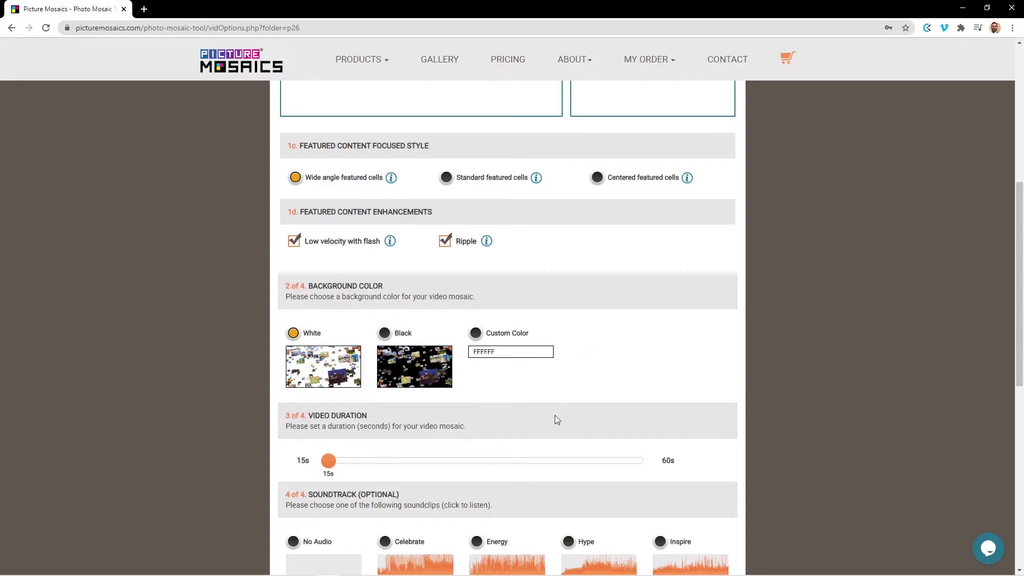
pyautogui.scroll(-4, 554, 415)
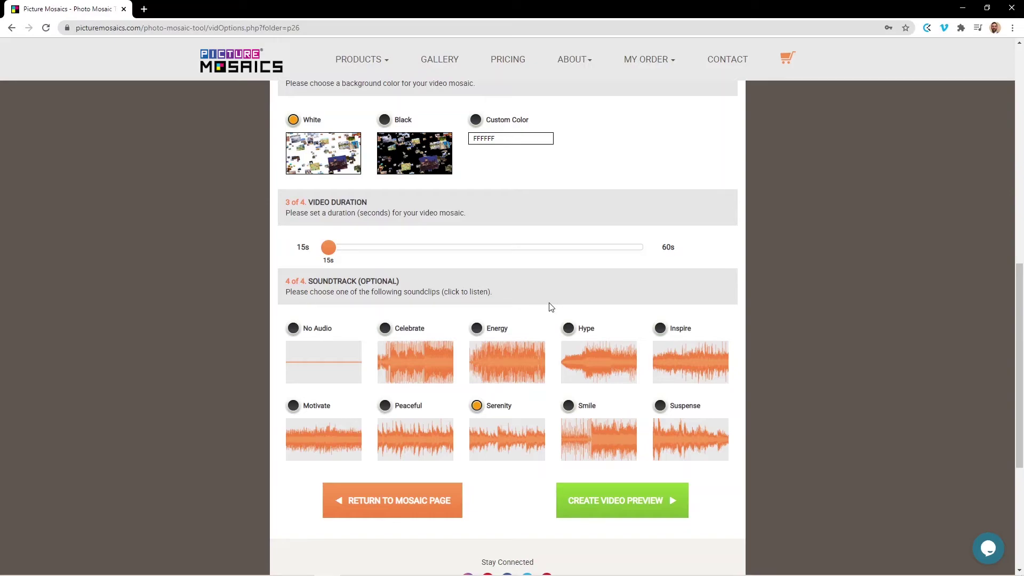
pyautogui.click(622, 502)
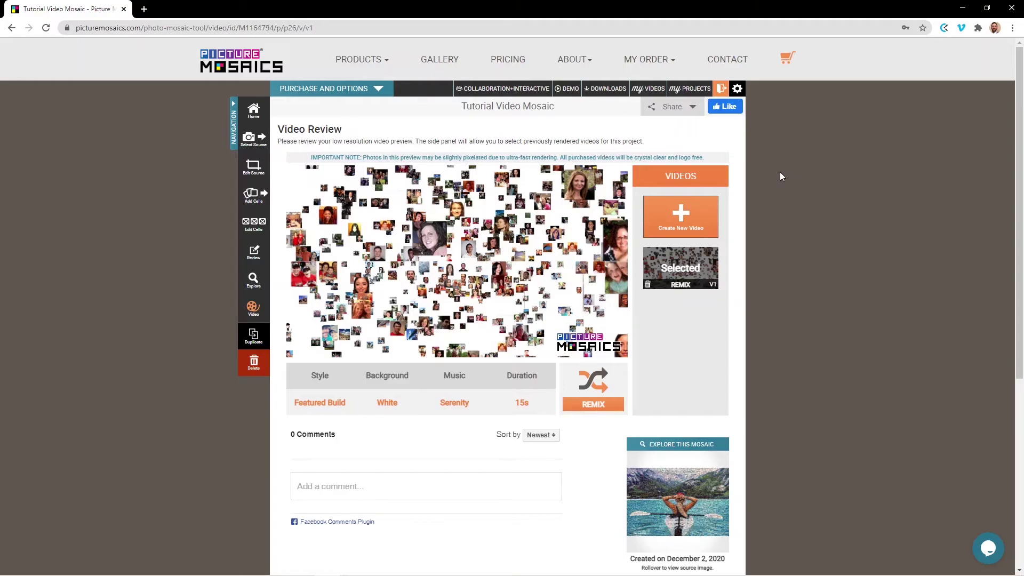
# Play and pause the rendered preview, then go back to Project Home.
pyautogui.click(299, 332)
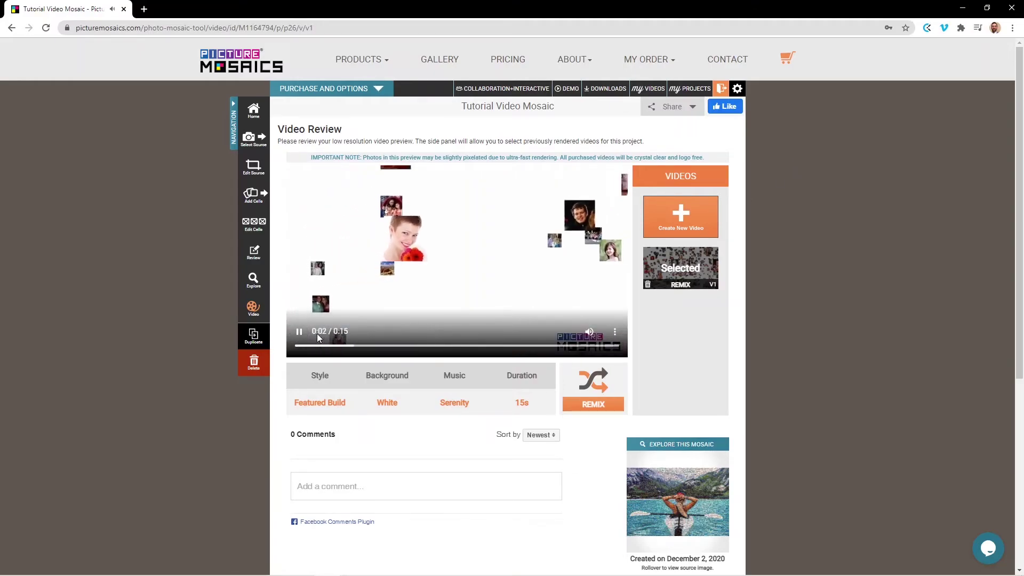
pyautogui.click(300, 332)
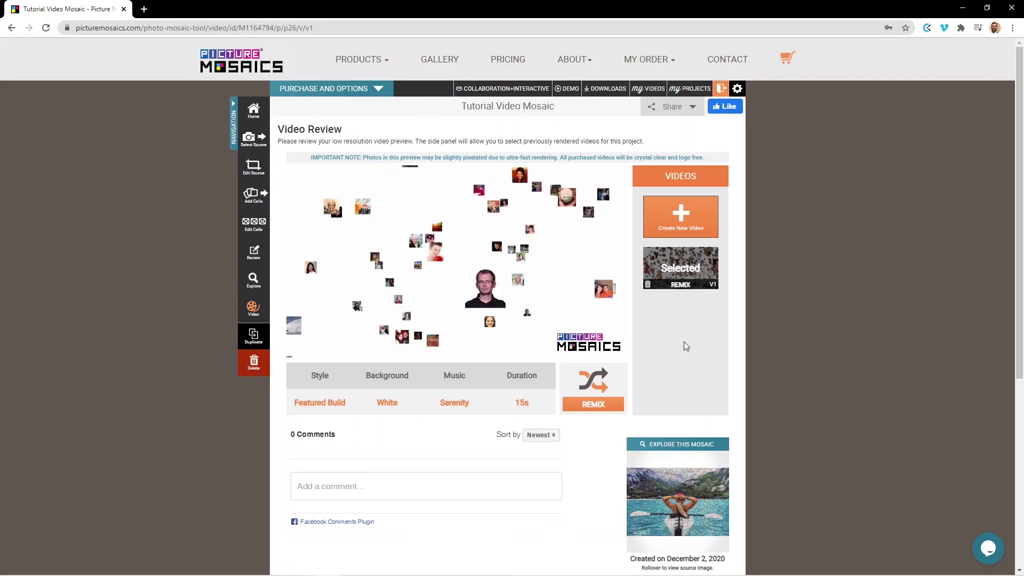
pyautogui.click(253, 109)
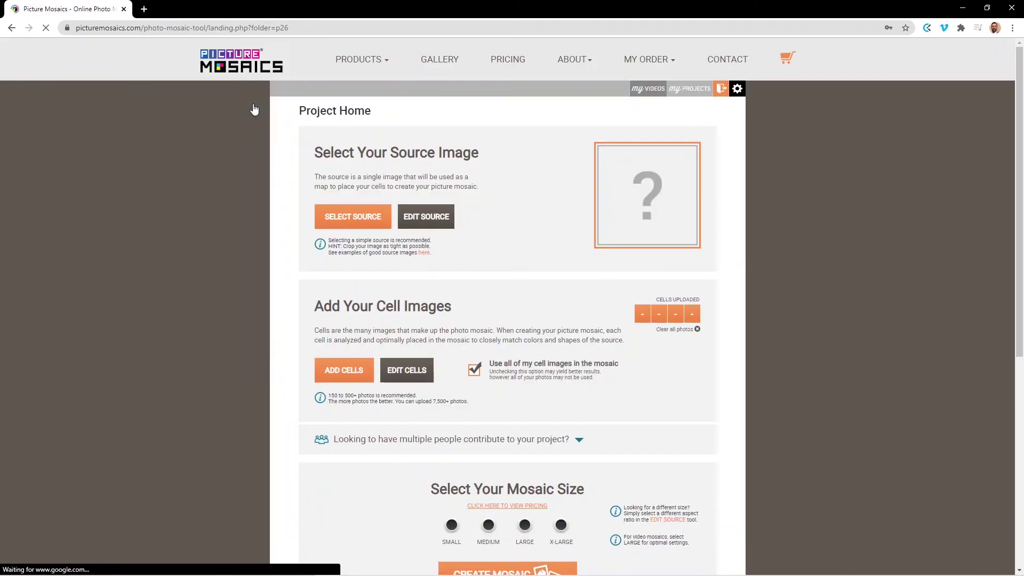